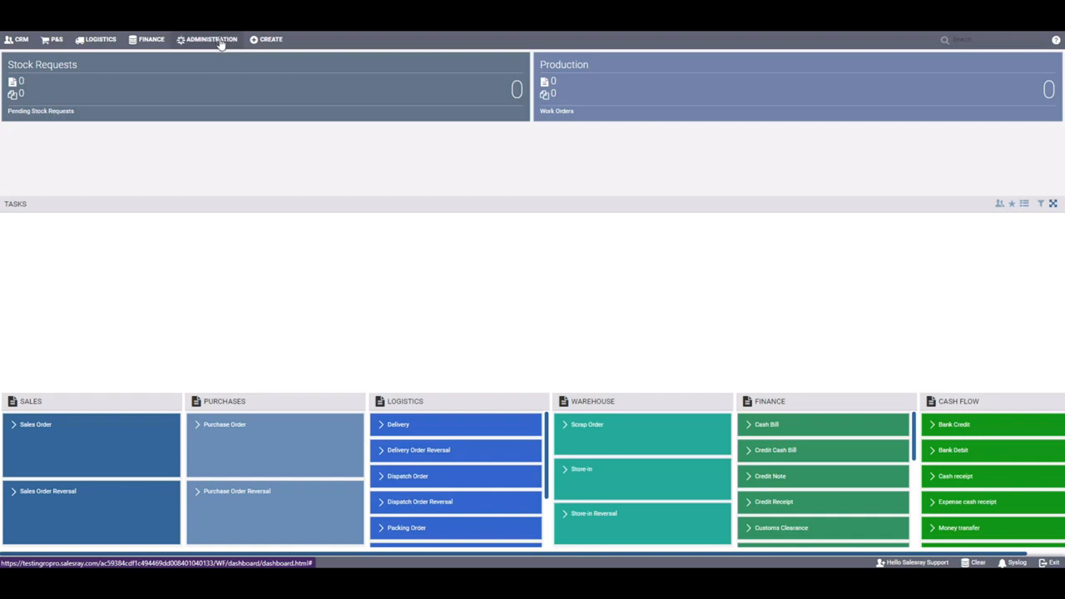
# Open the Companies and Offices entry in System setup, and switch the setup list to tree view and back to table view.
pyautogui.click(73, 140)
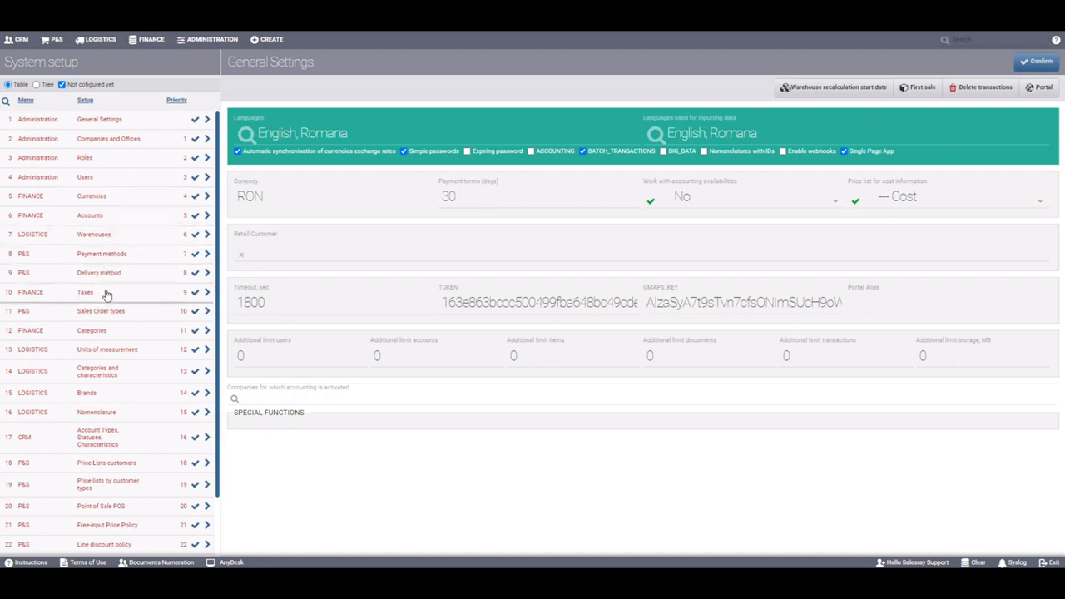
pyautogui.click(208, 140)
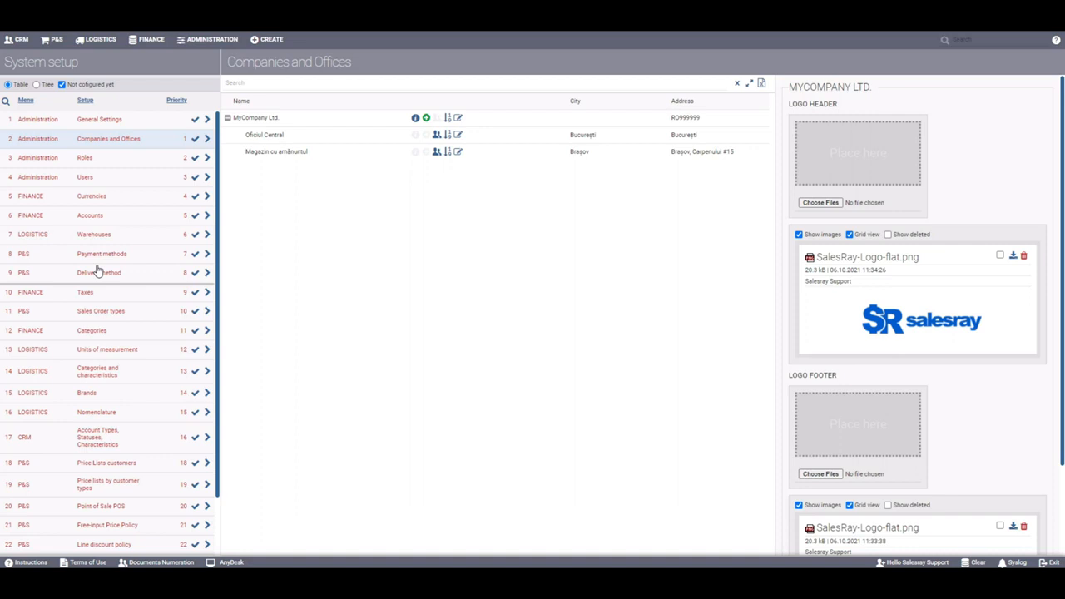
pyautogui.click(44, 86)
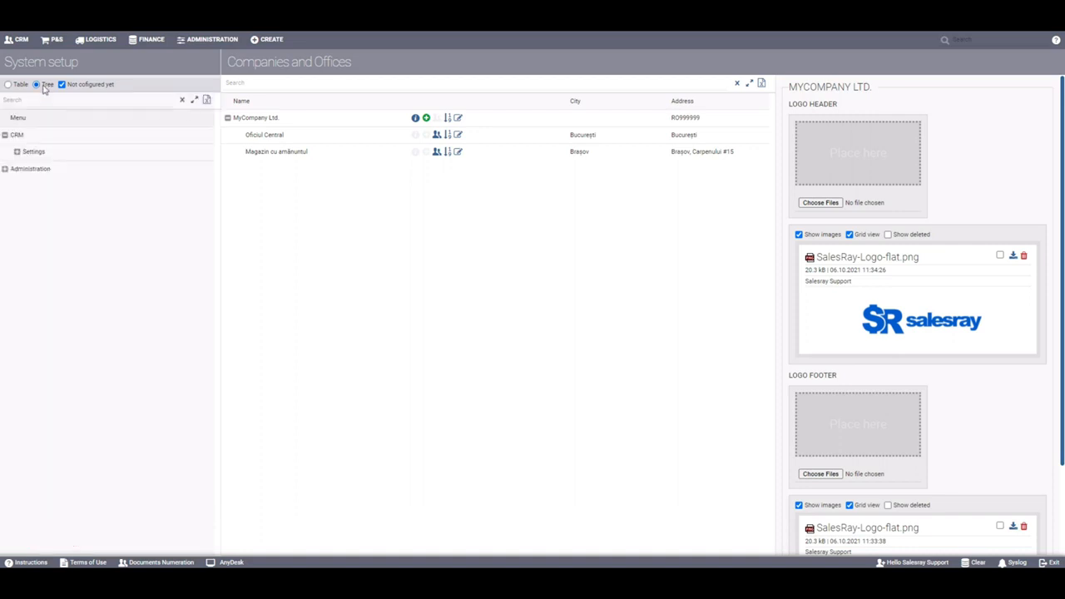
pyautogui.click(18, 84)
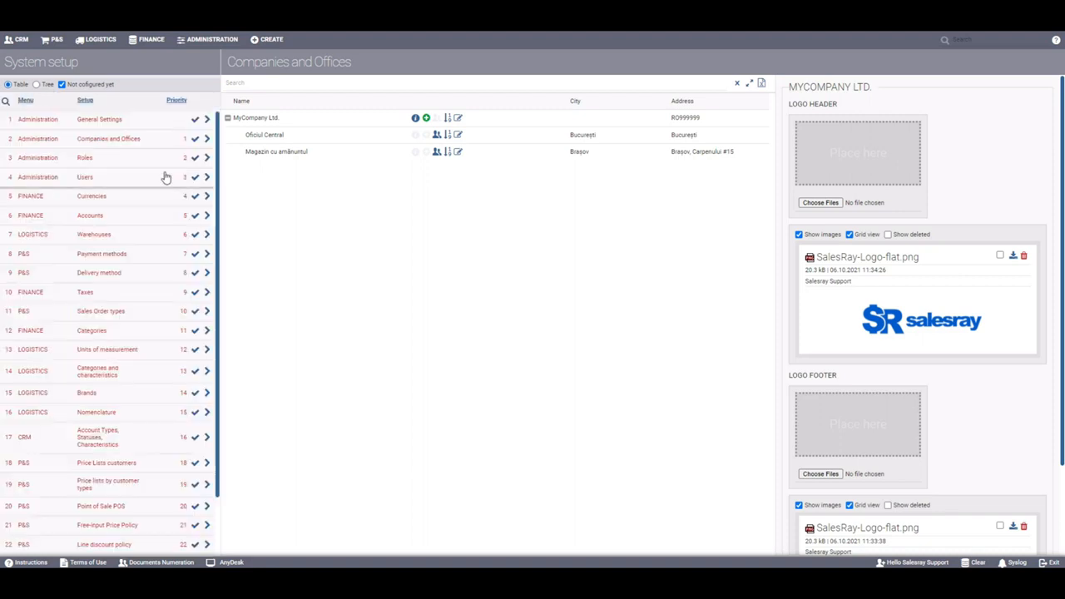
# Open the Users setup, mark it as configured, and return its status to not configured.
pyautogui.click(207, 177)
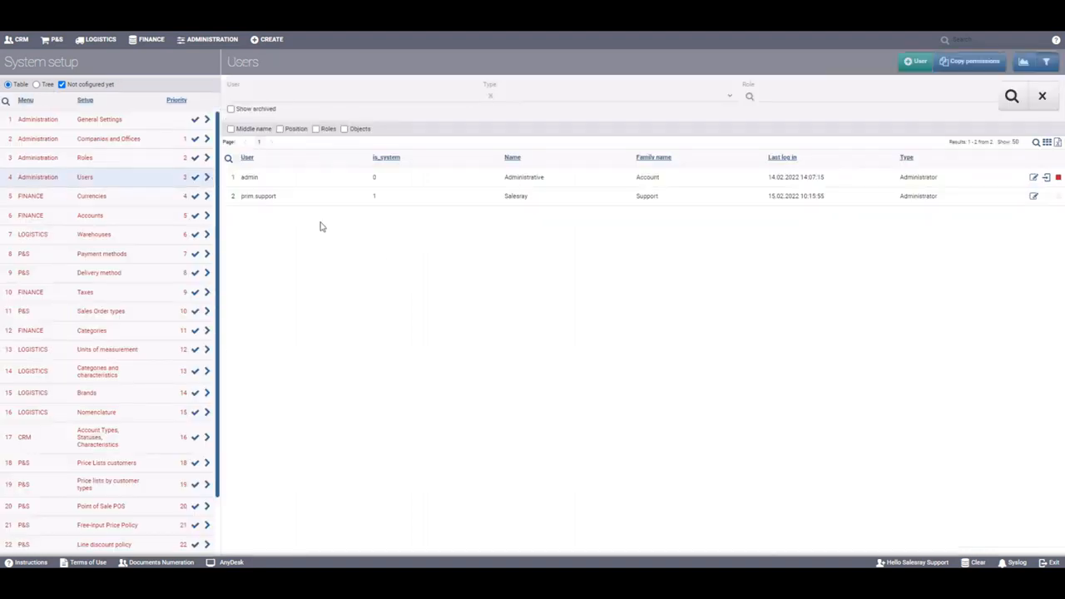
pyautogui.click(196, 178)
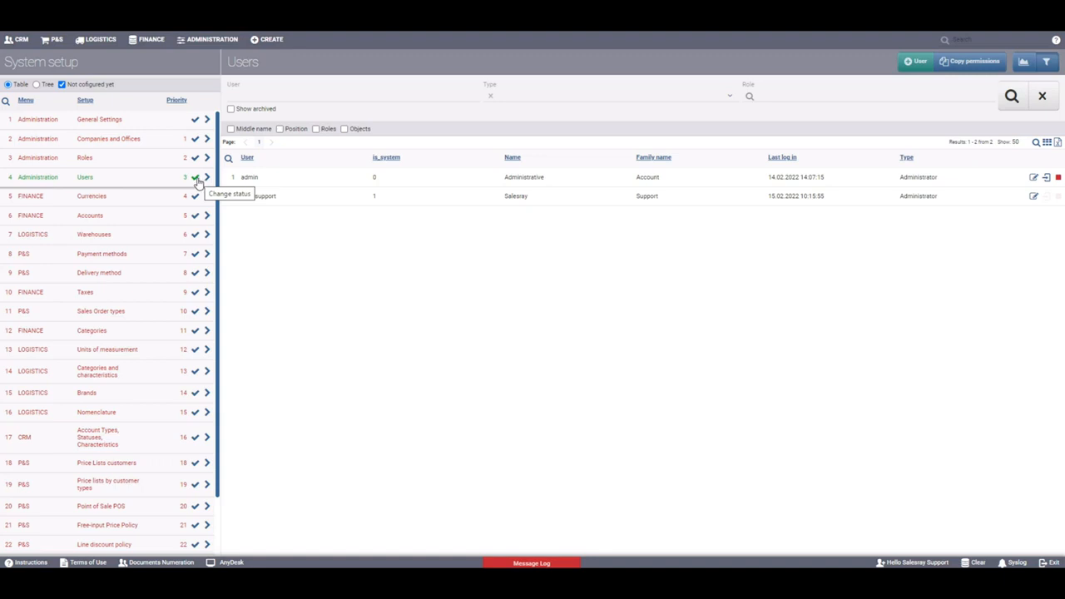
pyautogui.click(195, 180)
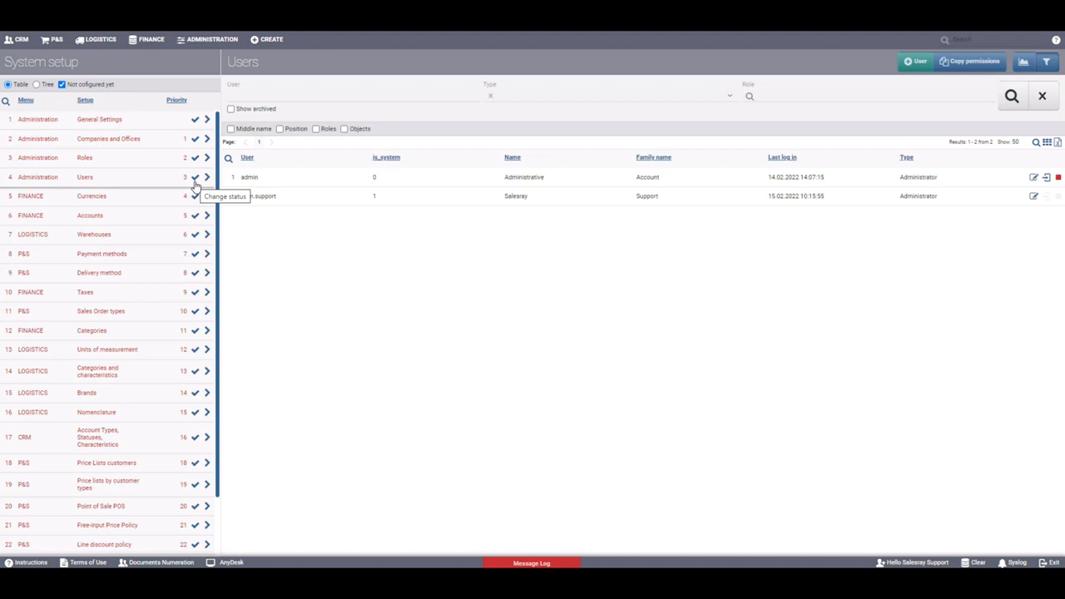
# Review the General Settings, including the available options for Languages and Languages used for inputting data.
pyautogui.click(162, 125)
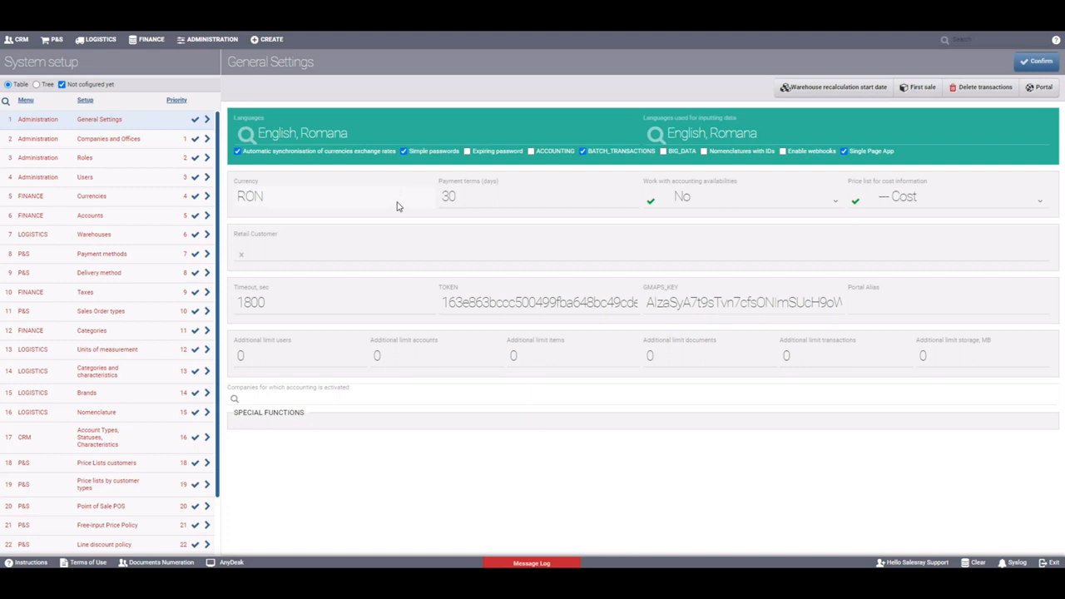
pyautogui.click(417, 136)
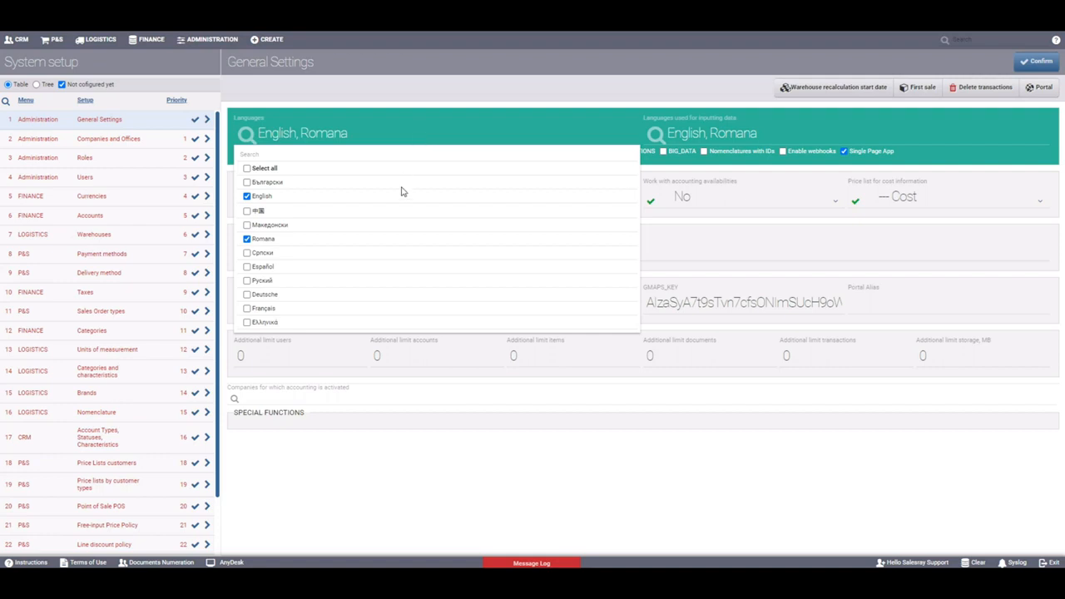
pyautogui.click(827, 141)
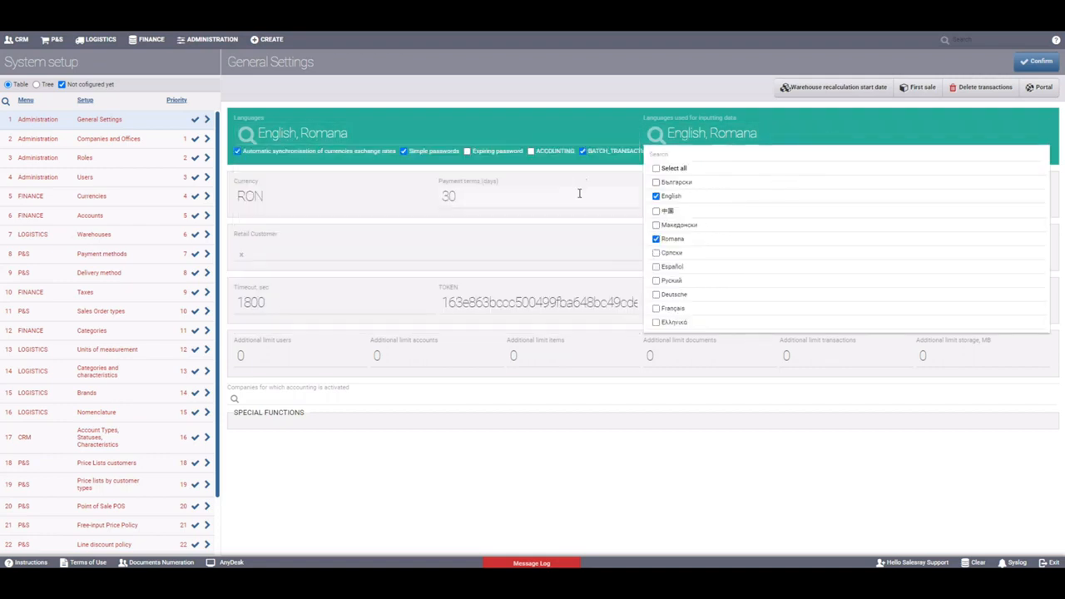
pyautogui.click(257, 155)
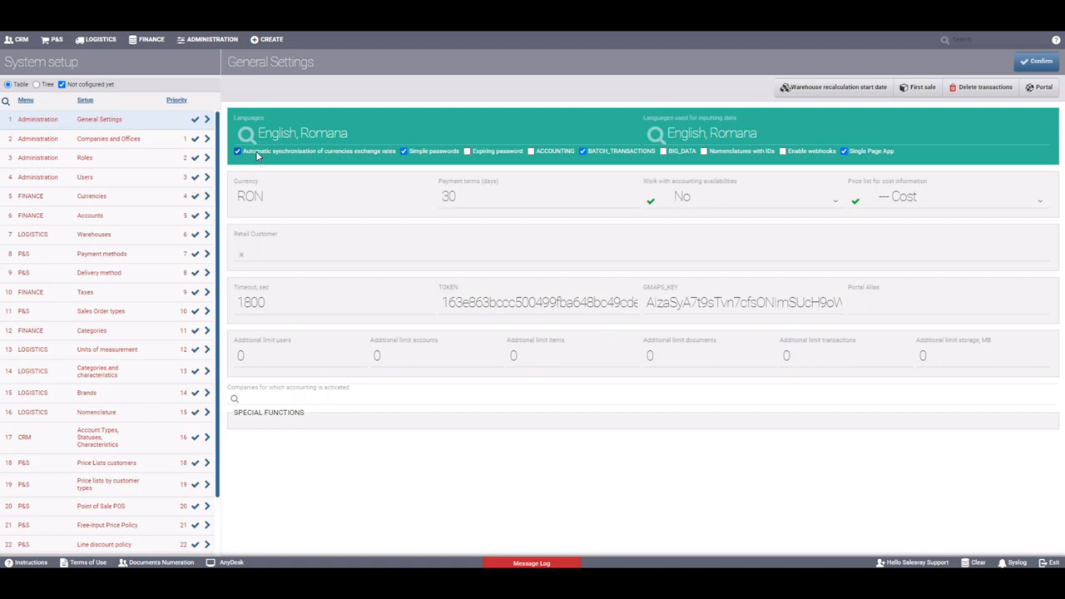
# View the account info of MyCompany Ltd. in the Companies and Offices setup, and close it without changes.
pyautogui.click(170, 142)
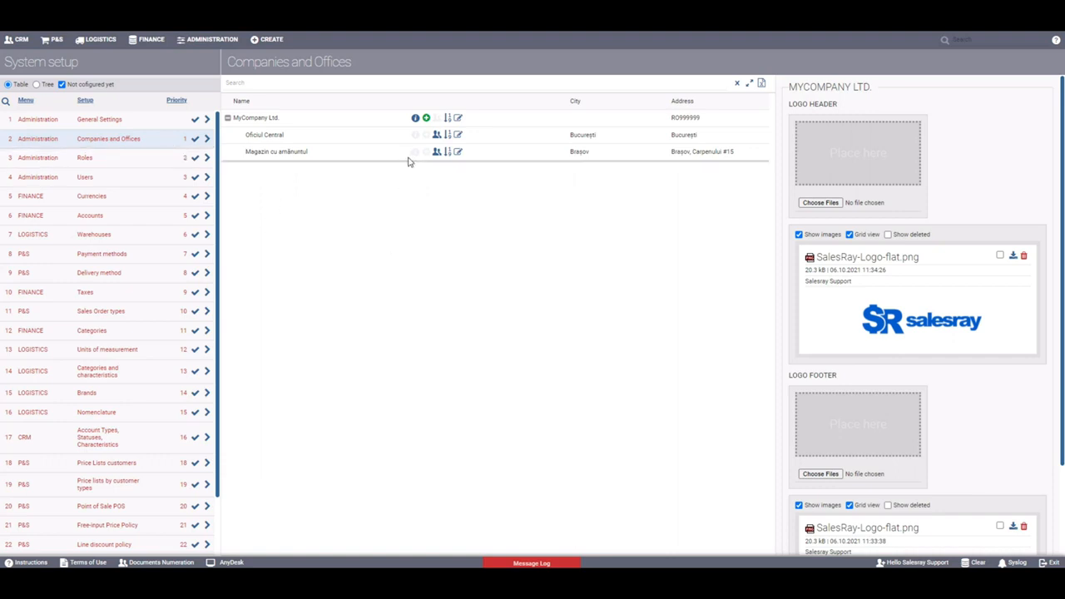
pyautogui.click(457, 118)
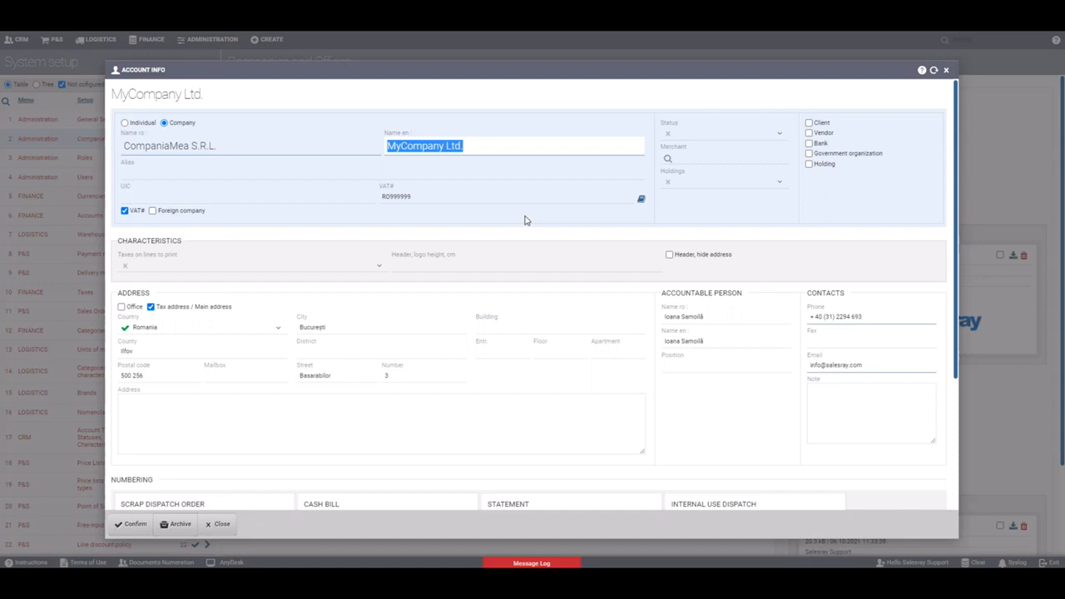
pyautogui.click(947, 71)
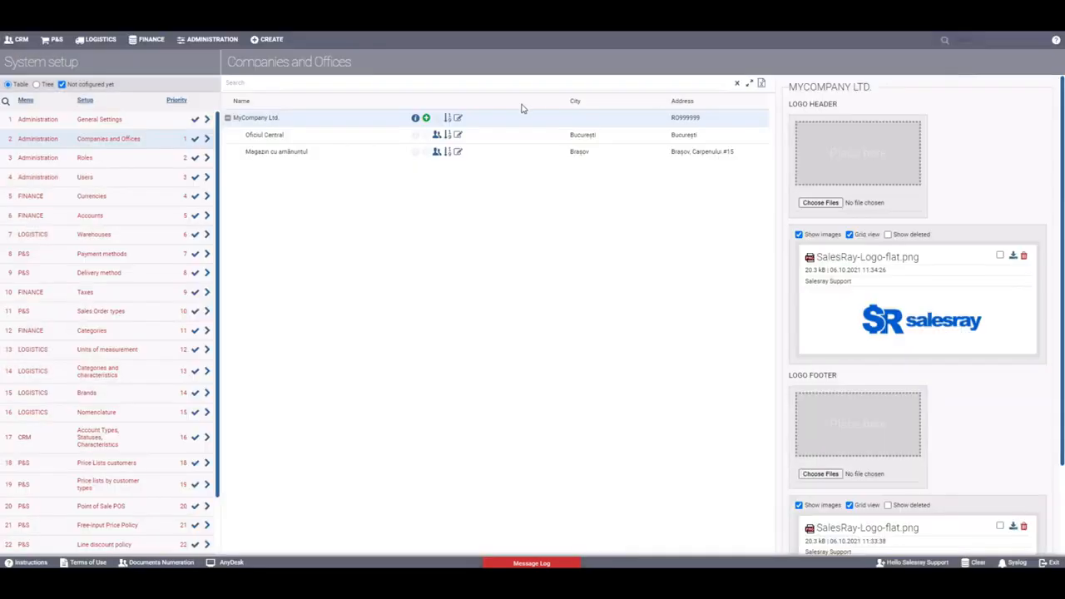
# Examine the Roles, Users, Currencies and Accounts setups one after another.
pyautogui.click(125, 159)
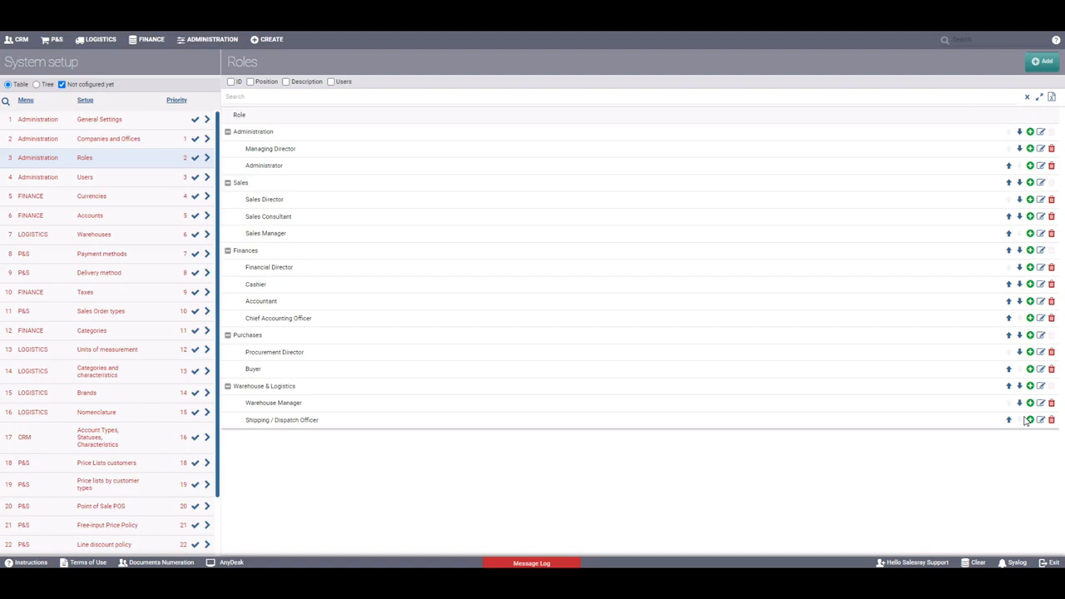
pyautogui.click(161, 182)
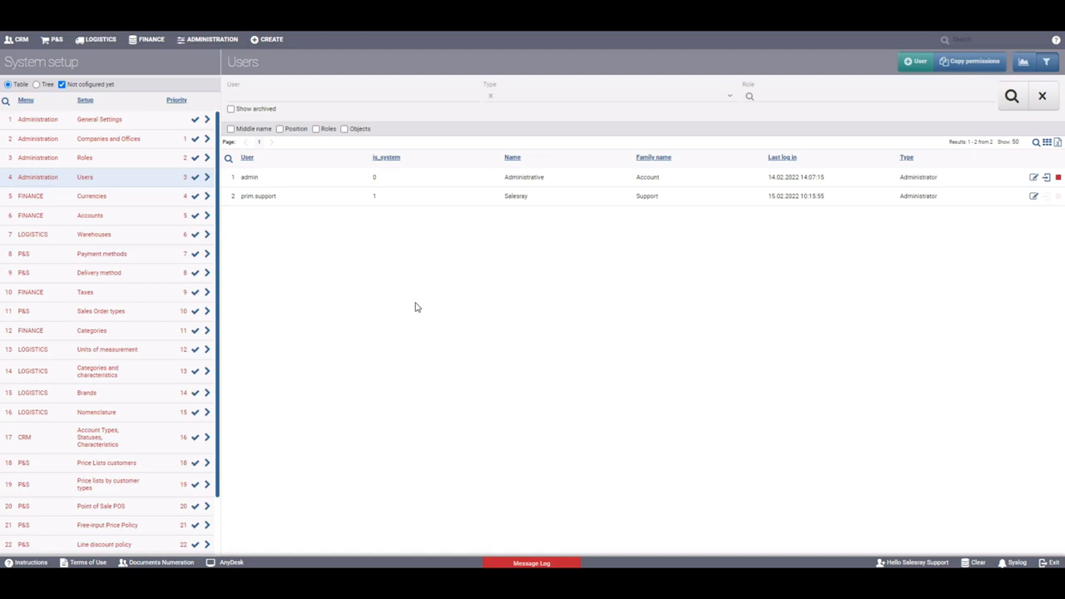
pyautogui.click(153, 206)
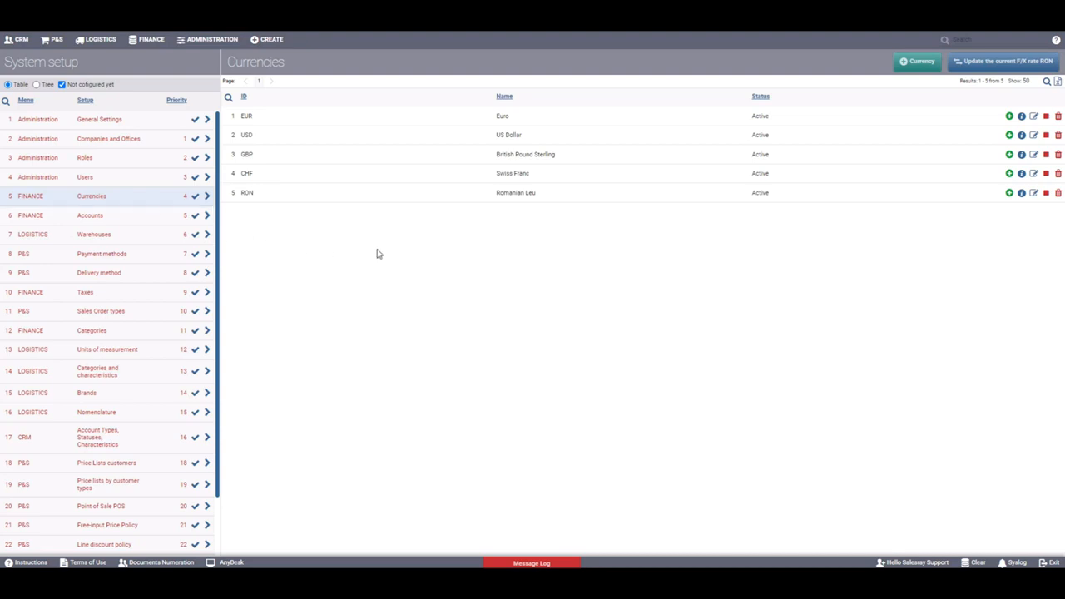
pyautogui.click(138, 216)
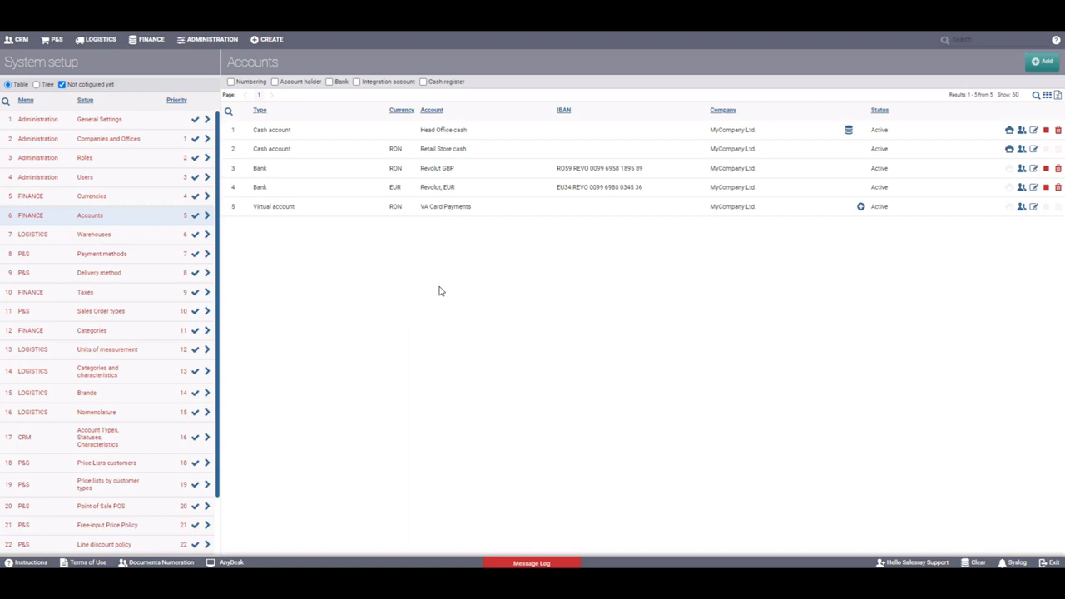
# View the user permissions of the Depozit central warehouse in the Warehouses setup, and close them without changes.
pyautogui.click(127, 241)
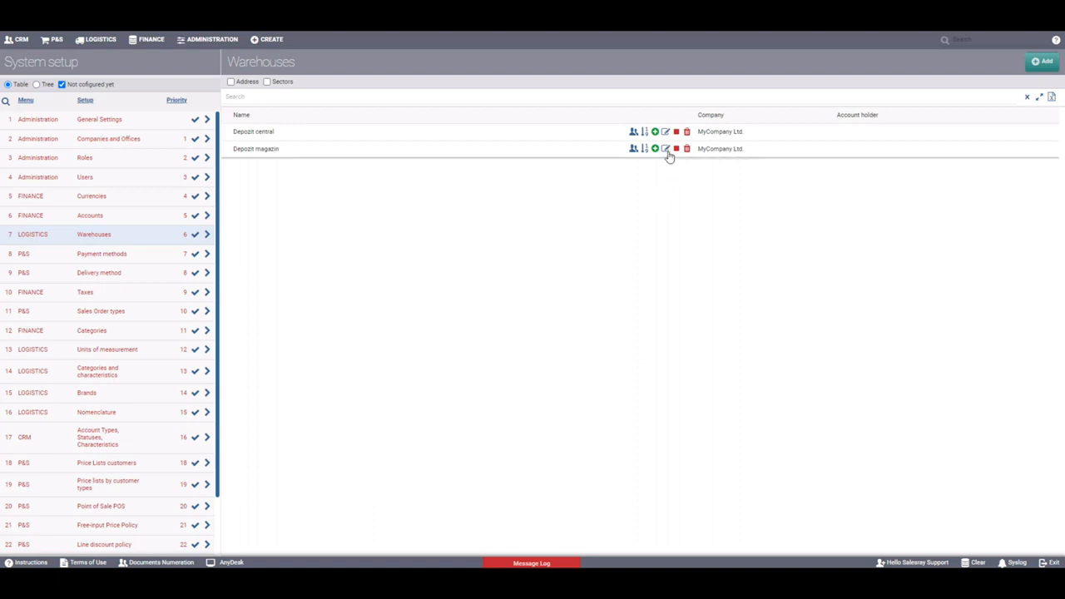
pyautogui.click(633, 132)
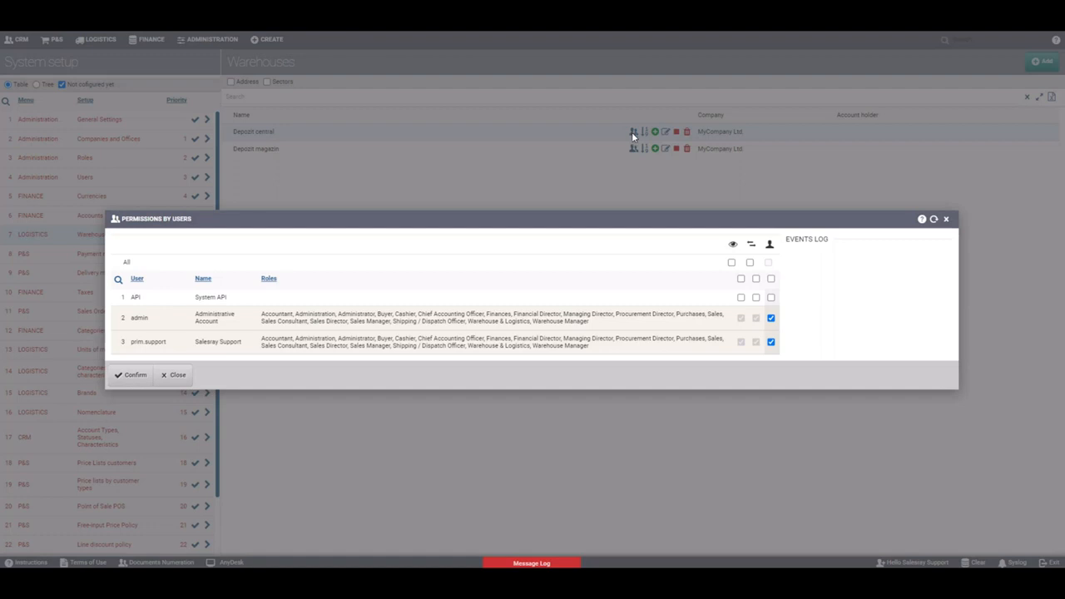
pyautogui.click(945, 219)
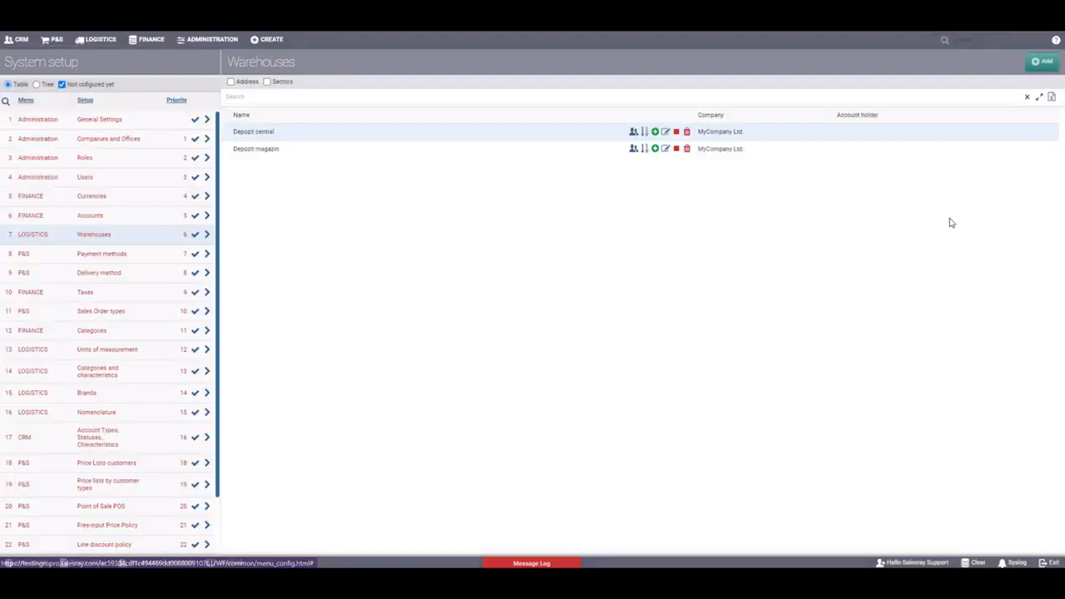
# Examine the Payment methods, Delivery method and Taxes setups, including the tax types, tax rates and tax templates.
pyautogui.click(150, 260)
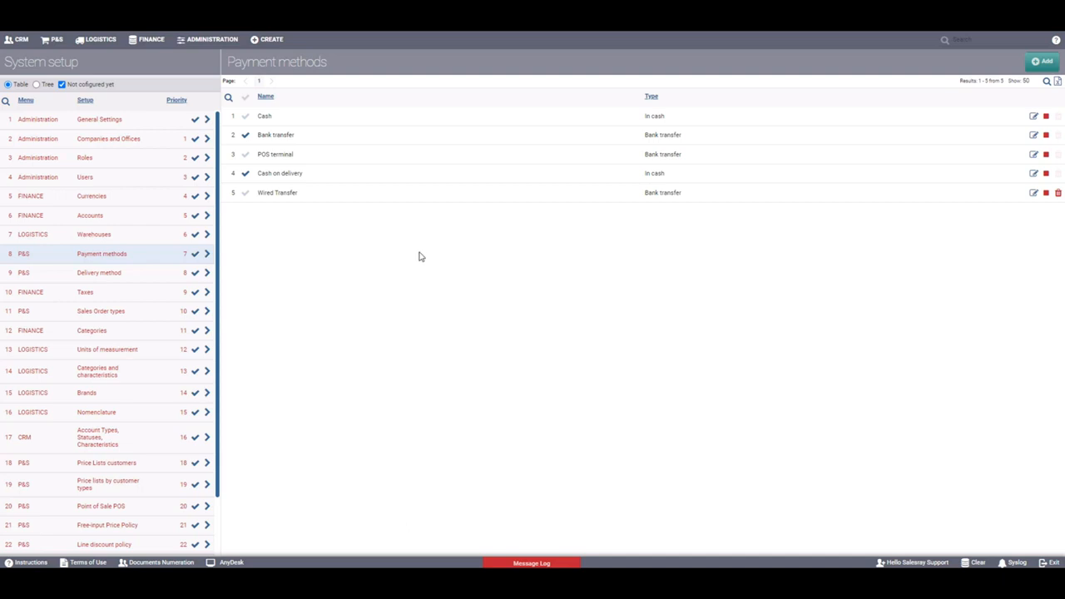
pyautogui.click(131, 276)
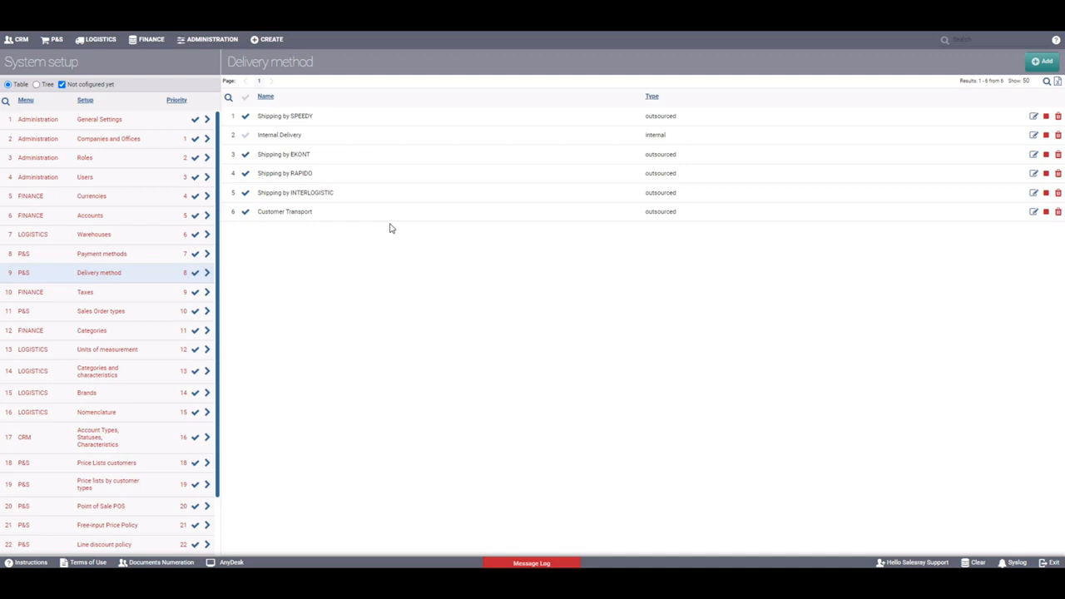
pyautogui.click(167, 293)
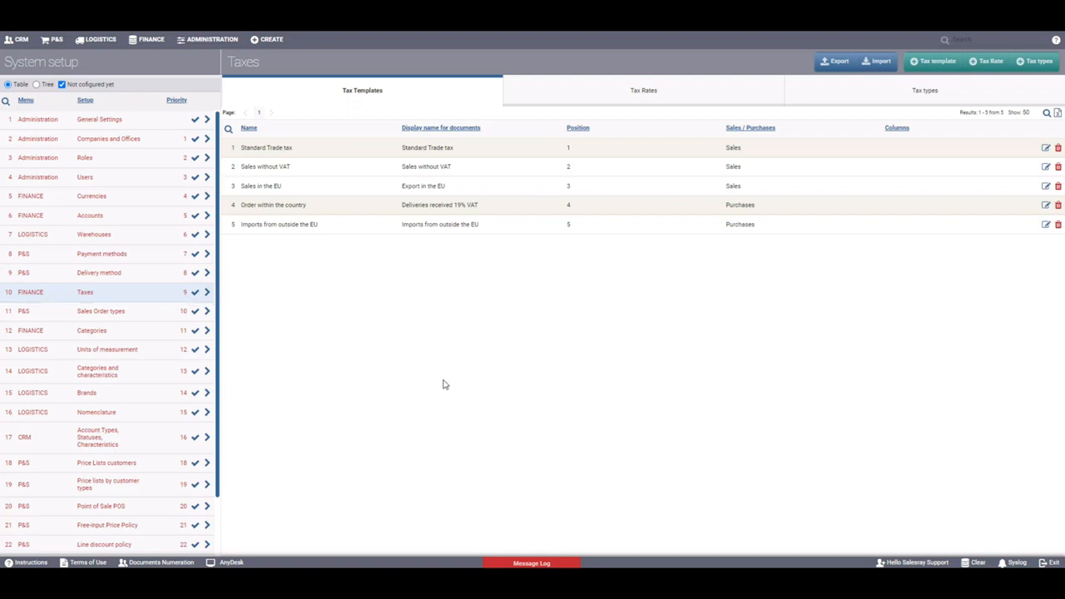
pyautogui.click(920, 98)
pyautogui.click(723, 83)
pyautogui.click(437, 98)
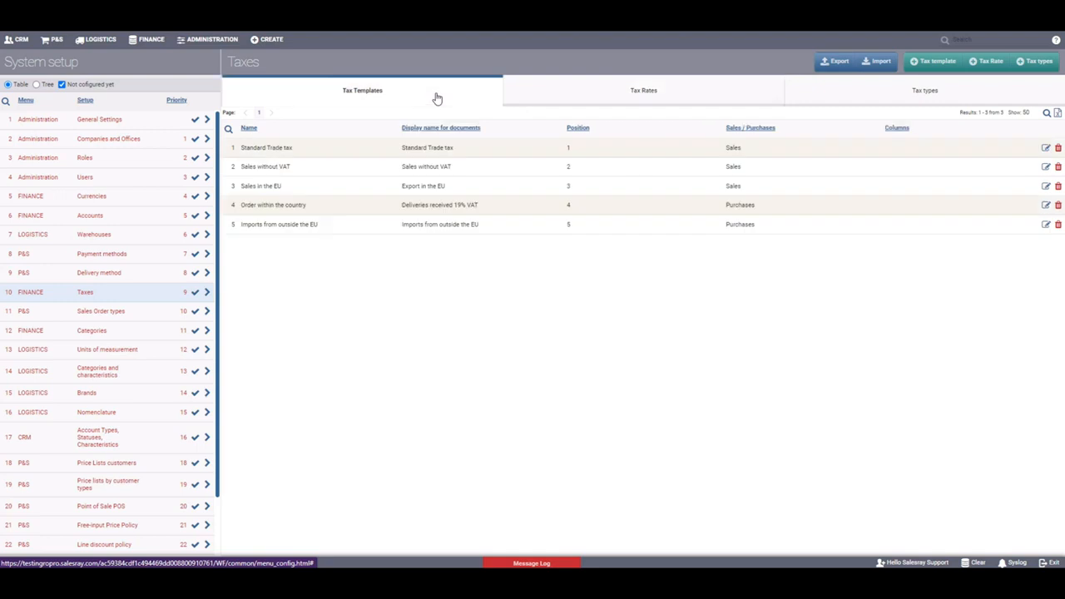
# Examine the setups for Sales Order types, finance Categories, Units of measurement, Categories and characteristics, and Brands.
pyautogui.click(152, 314)
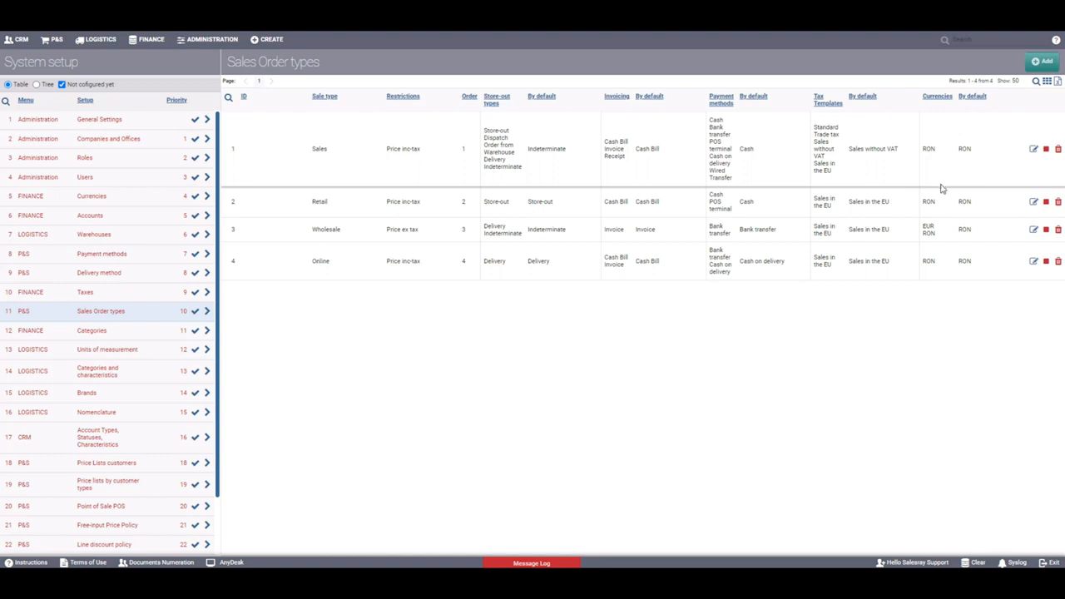
pyautogui.click(147, 328)
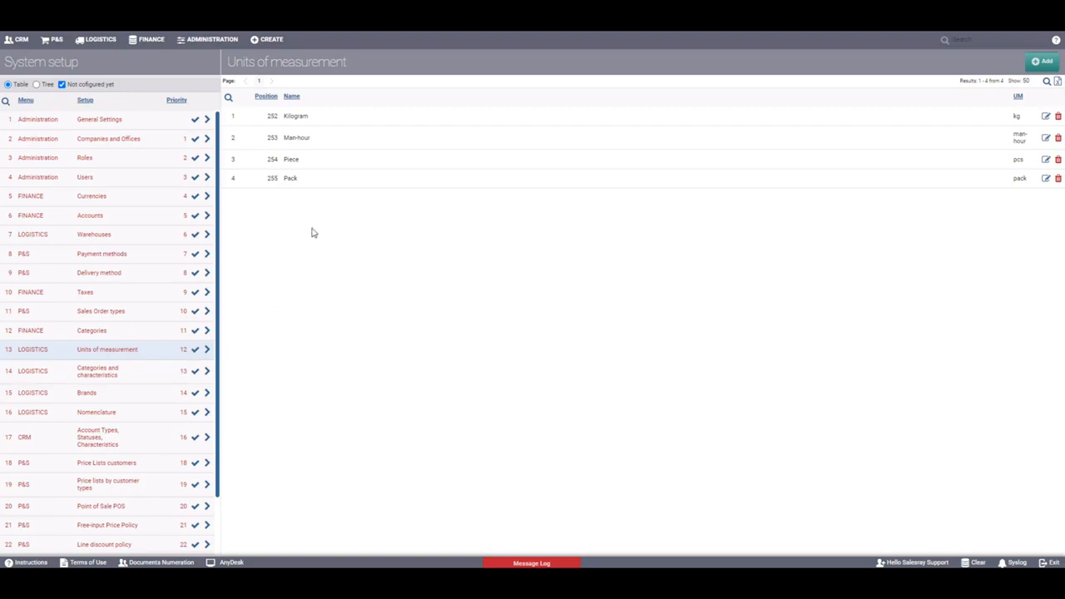
pyautogui.click(138, 380)
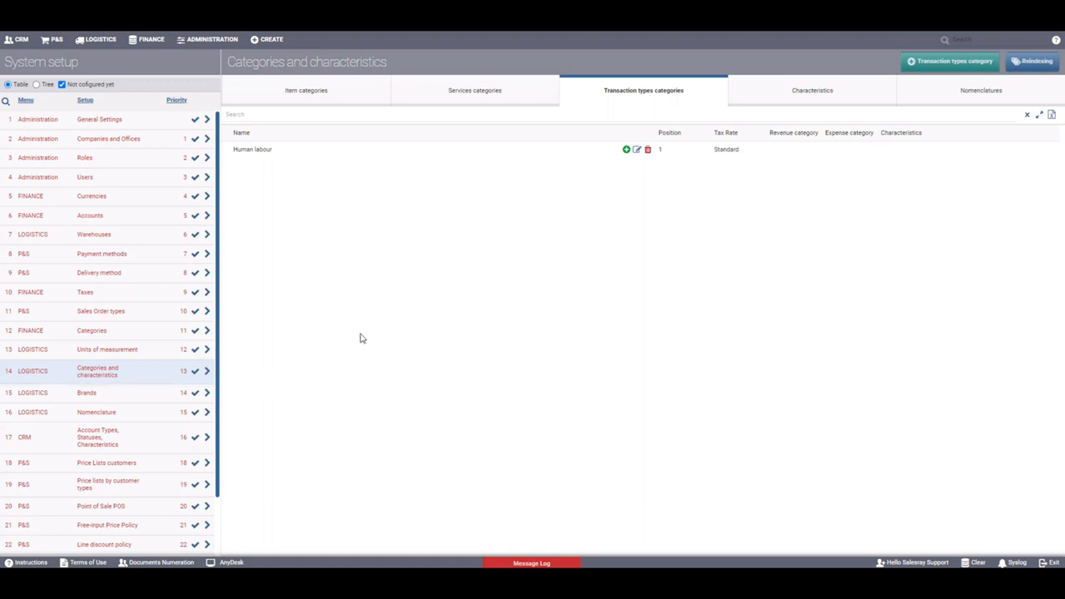
pyautogui.click(108, 398)
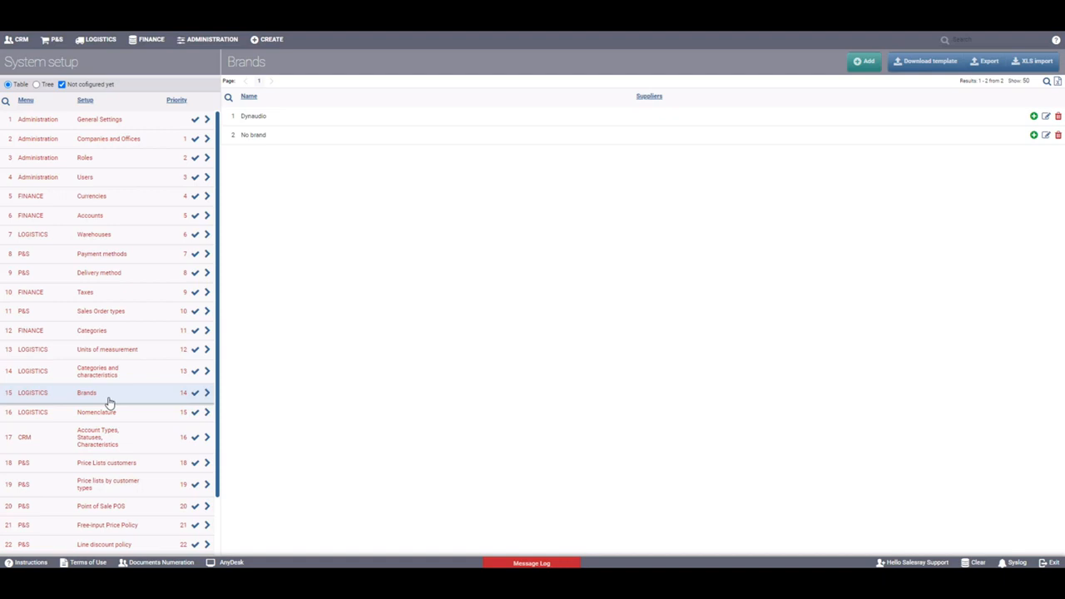
# Examine the Services and Items/Materials lists in the Nomenclature setup.
pyautogui.click(123, 418)
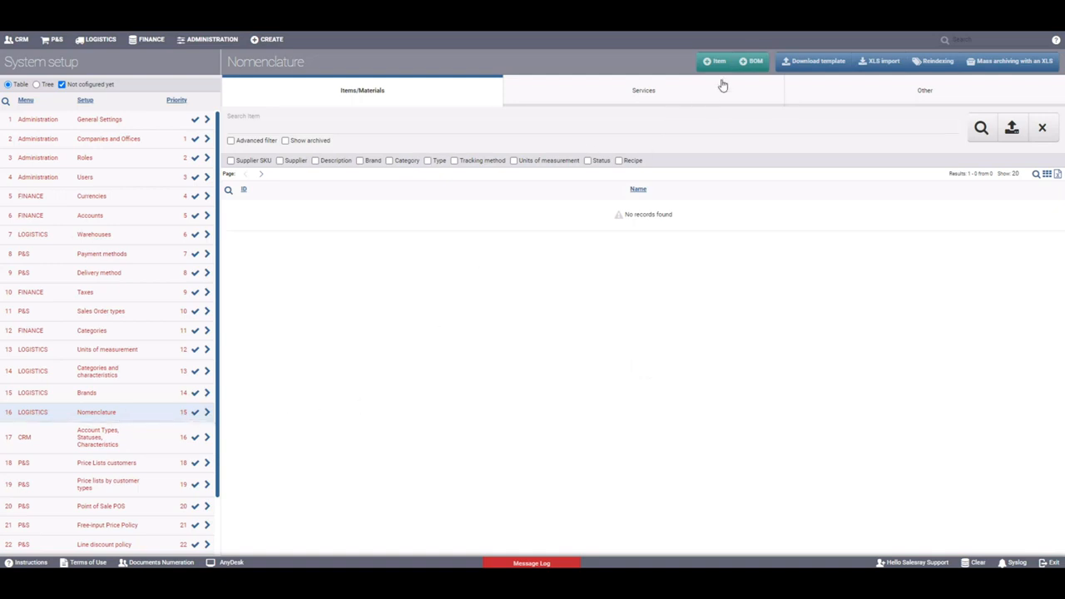
pyautogui.click(675, 106)
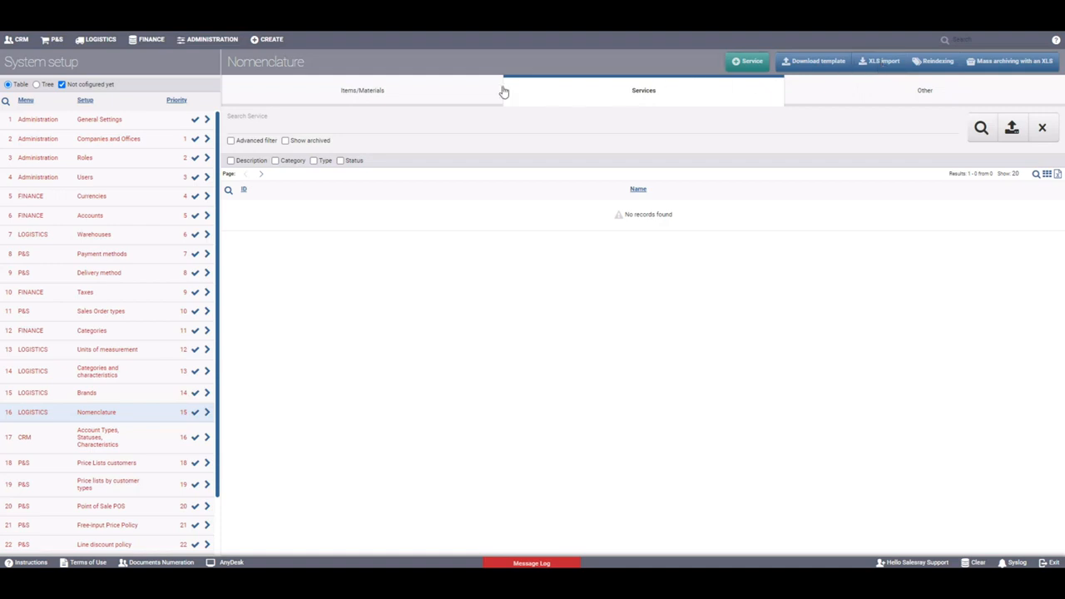
pyautogui.click(471, 92)
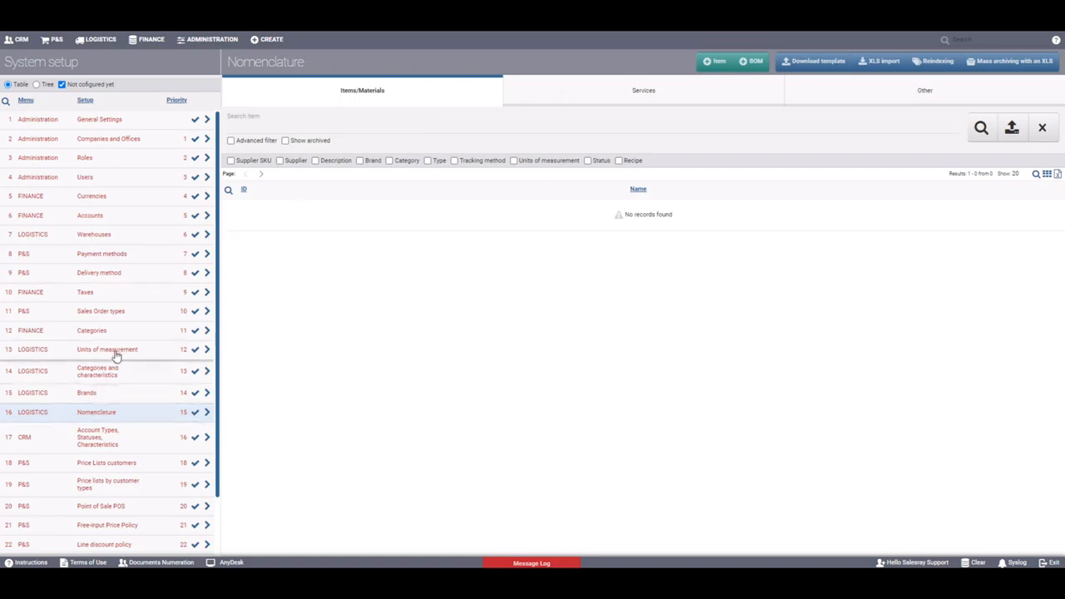
# Examine the account types and characteristics in the CRM setup, and open the Price Lists customers setup.
pyautogui.click(119, 449)
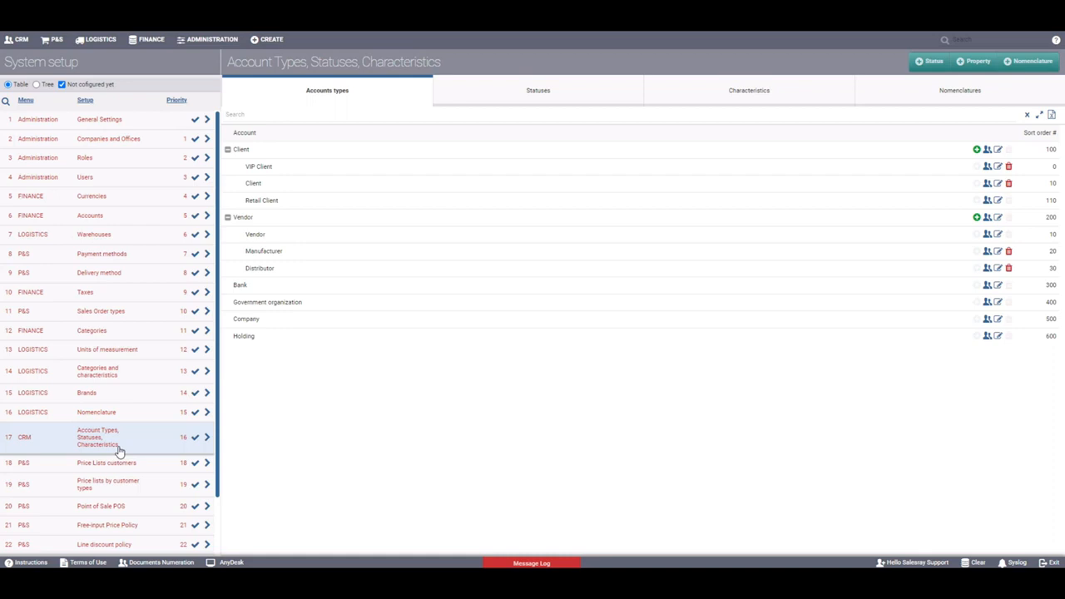
pyautogui.click(694, 104)
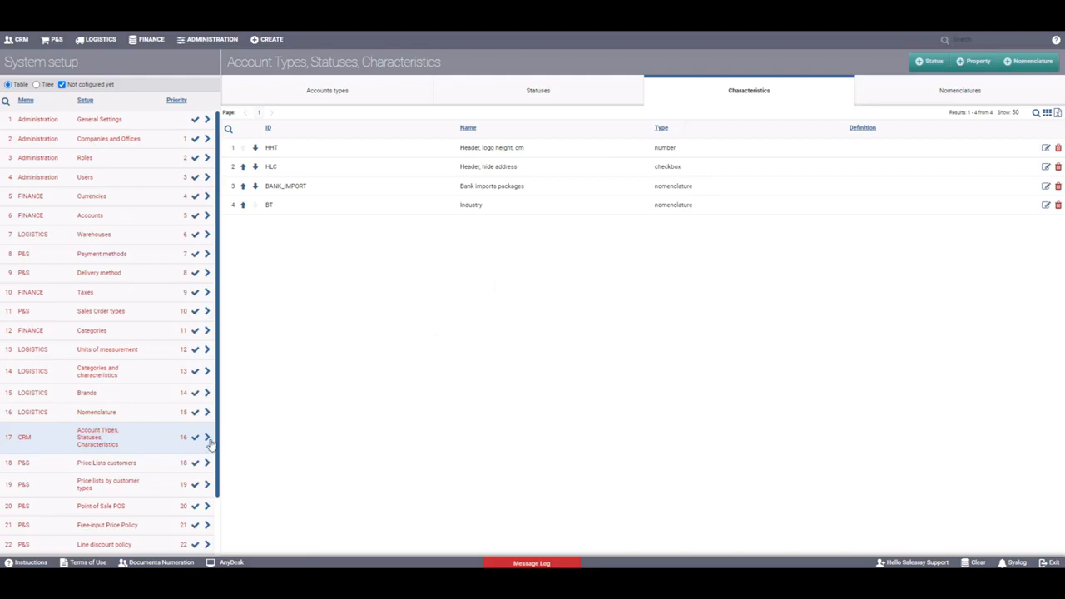
pyautogui.click(142, 474)
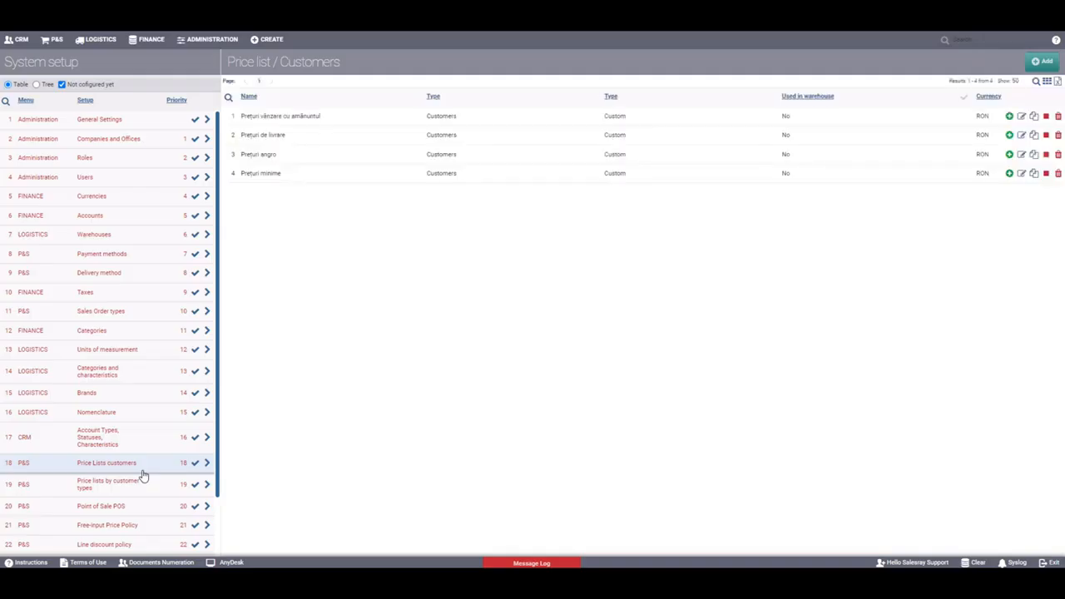
# Examine the setups for Price lists by customer types, Point of Sale POS, Free-input Price Policy, Line discount policy and Document discount policy.
pyautogui.click(137, 490)
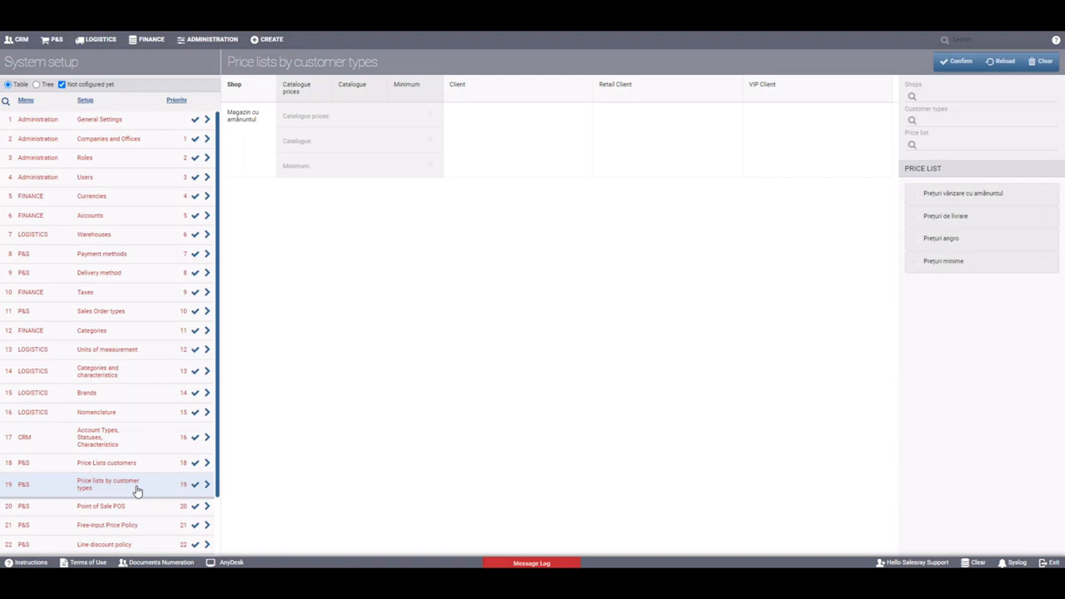
pyautogui.click(129, 509)
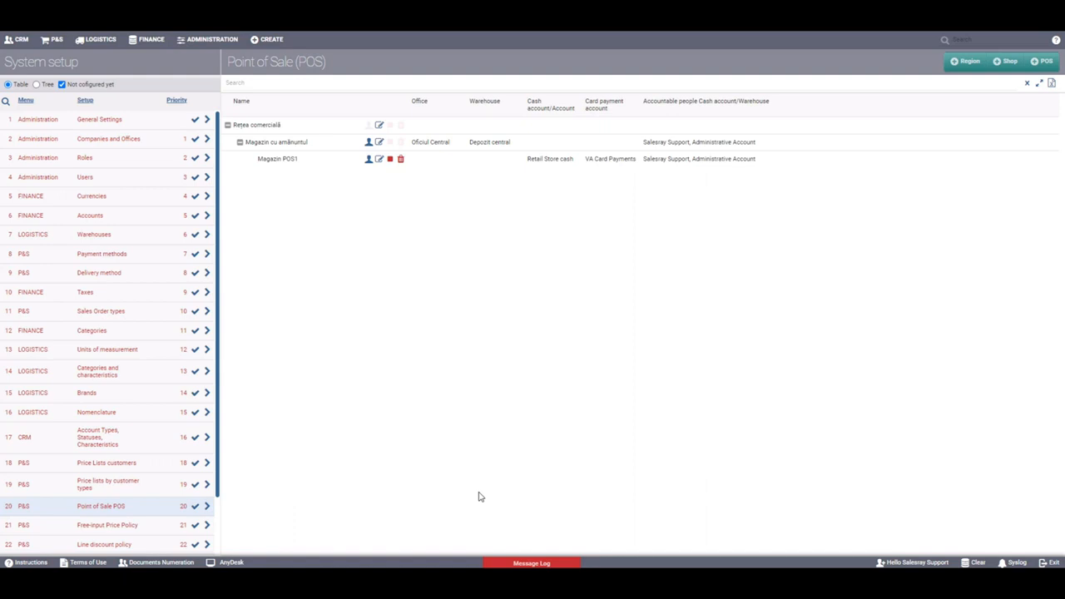
pyautogui.scroll(-1, 131, 480)
pyautogui.click(131, 466)
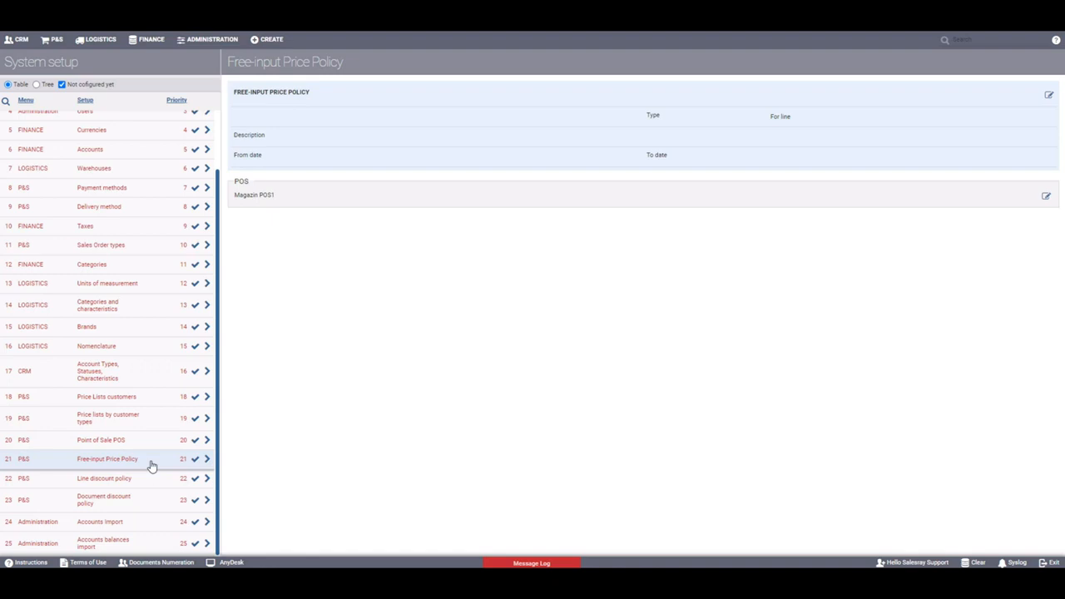
pyautogui.click(137, 485)
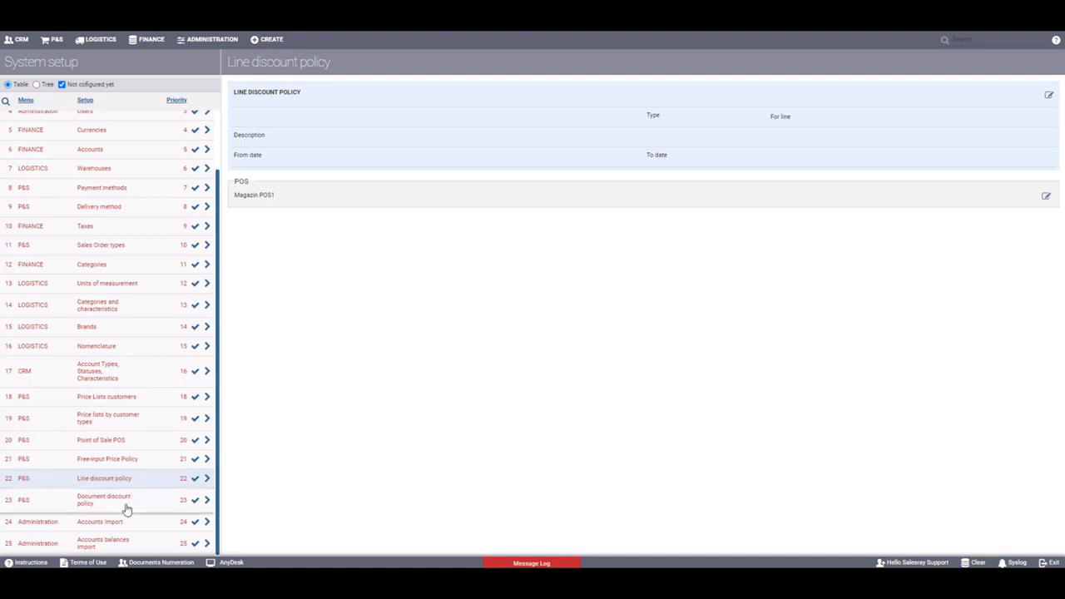
pyautogui.click(126, 507)
# Examine the Accounts Import and Accounts balances import setups, and return to the Accounts Import setup.
pyautogui.click(126, 528)
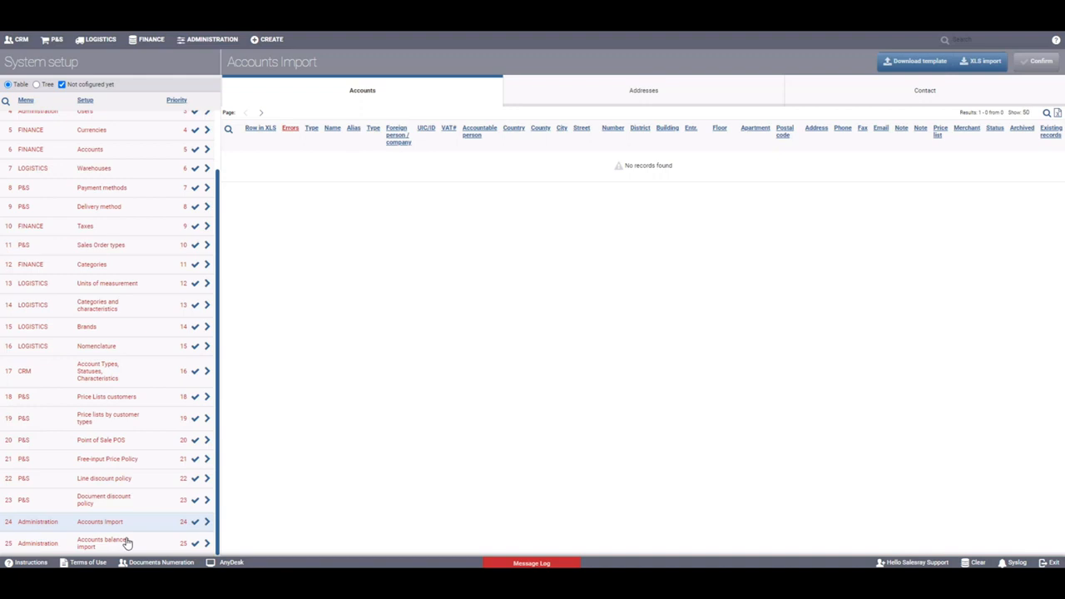
pyautogui.click(127, 544)
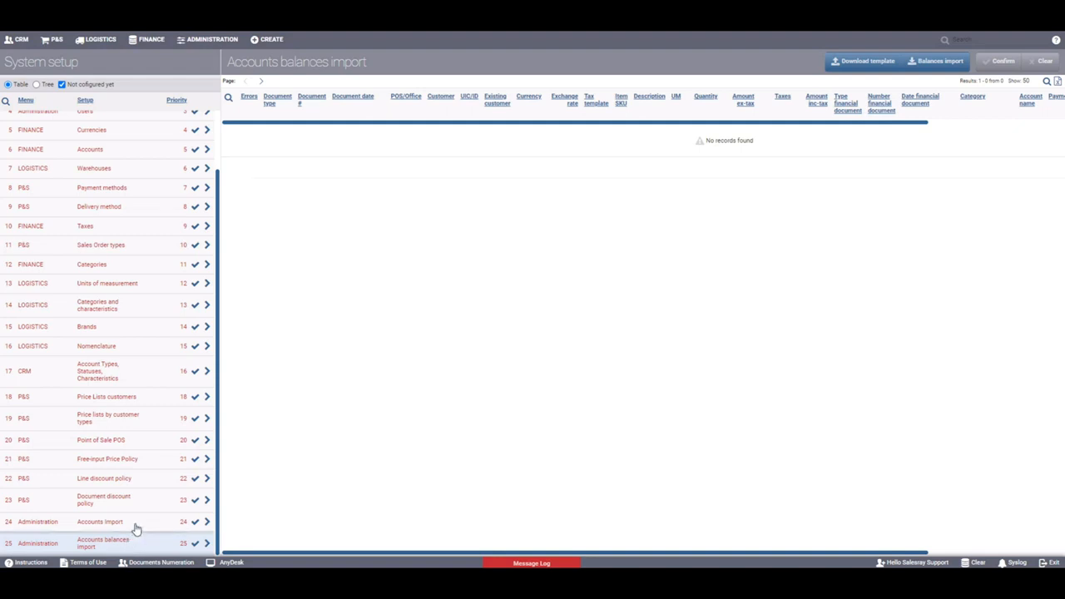
pyautogui.click(135, 524)
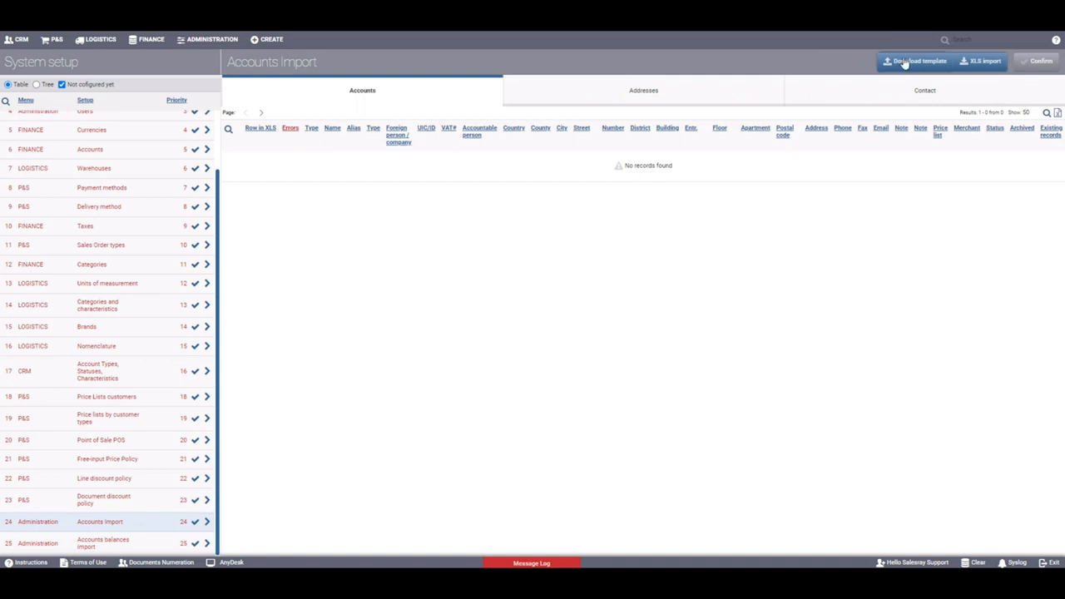